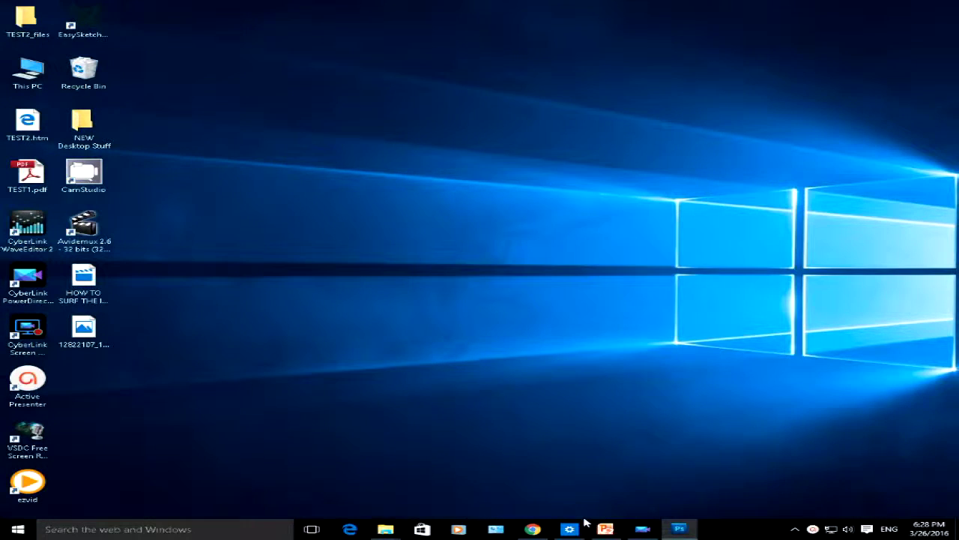
Bring the Test Presentation window forward and open the File backstage view.
left_click(606, 529)
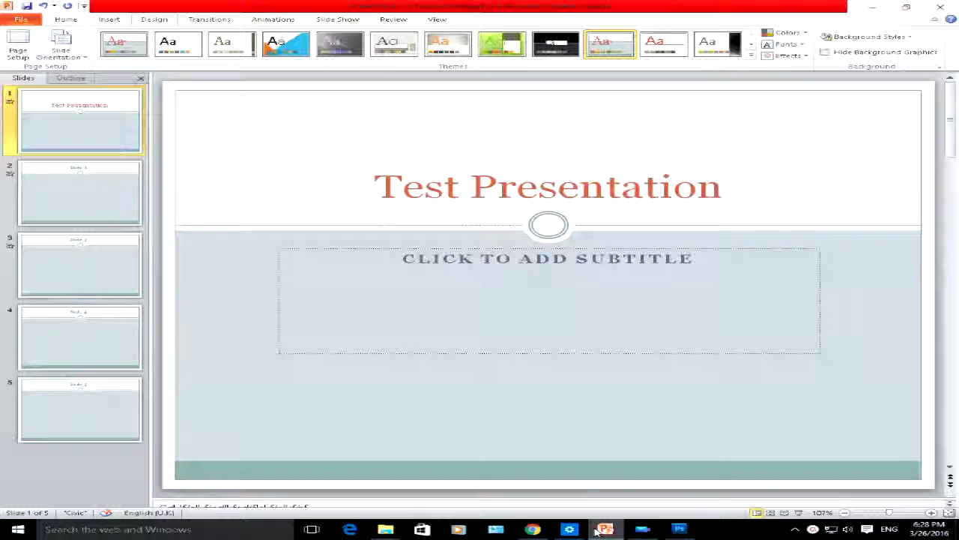
left_click(22, 21)
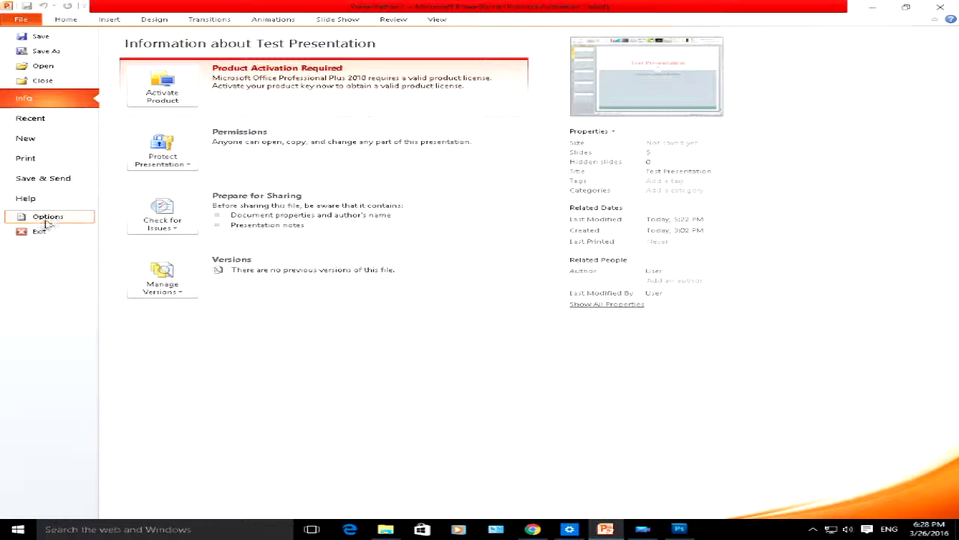
In PowerPoint Options, replace the user name with RA Solutions and move to the initials.
left_click(45, 217)
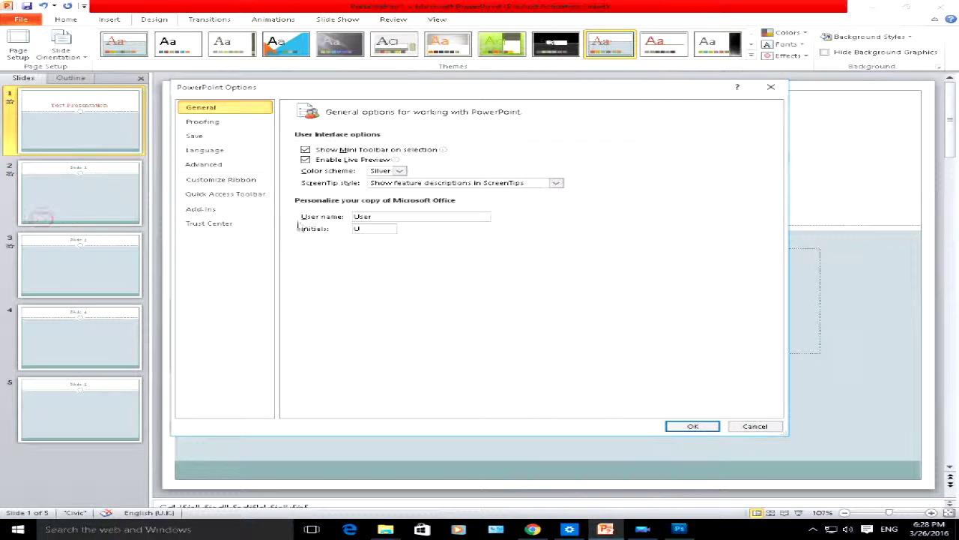
left_click_drag(344, 98, 357, 100)
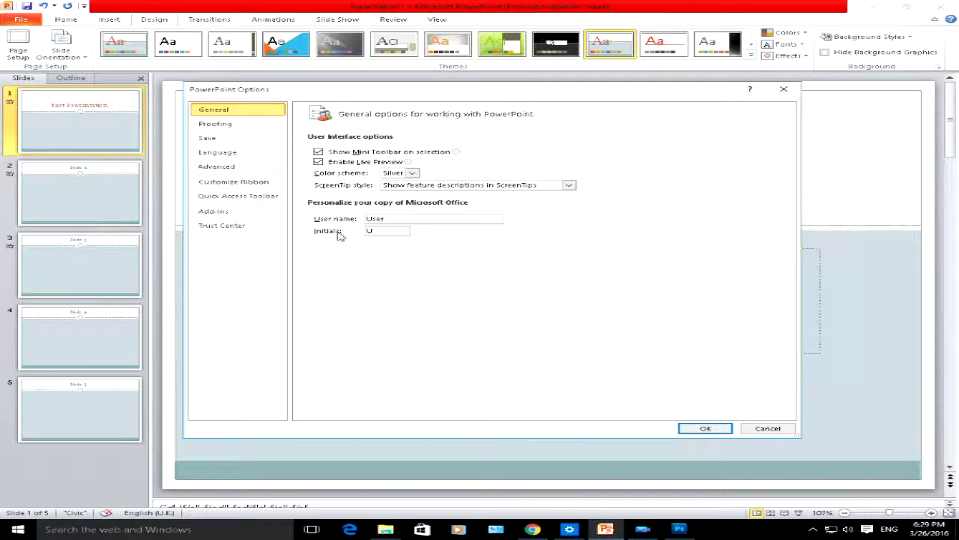
double_click(397, 219)
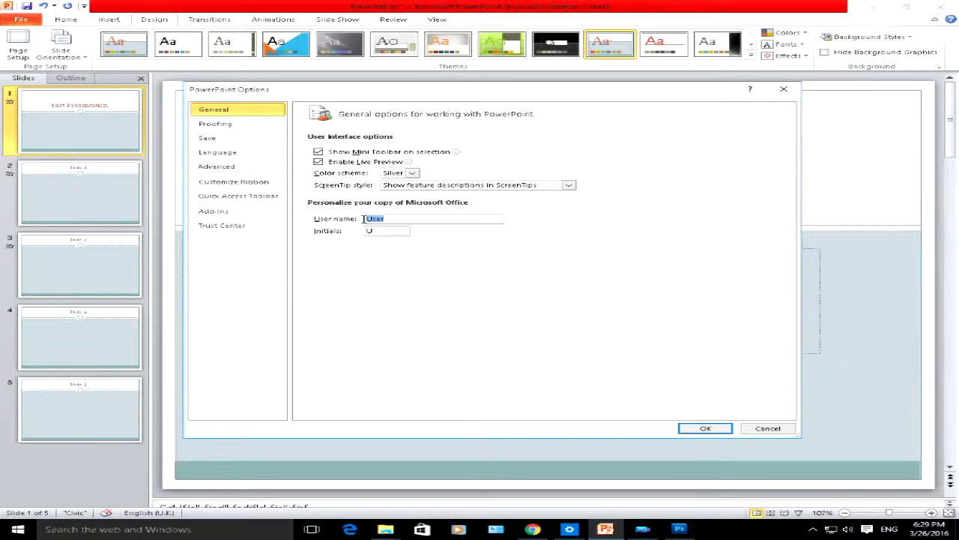
type("RA Solutions")
key("ctrl+a")
type("U")
key("BackSpace")
type("RA Solutions")
key("Tab")
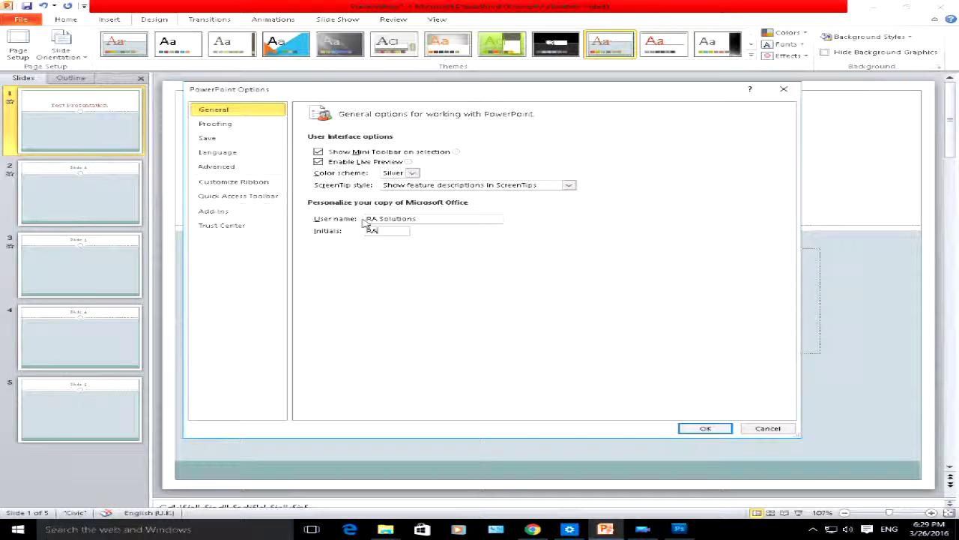
On the Proofing page, review the AutoCorrect options and cancel without changes.
left_click(232, 127)
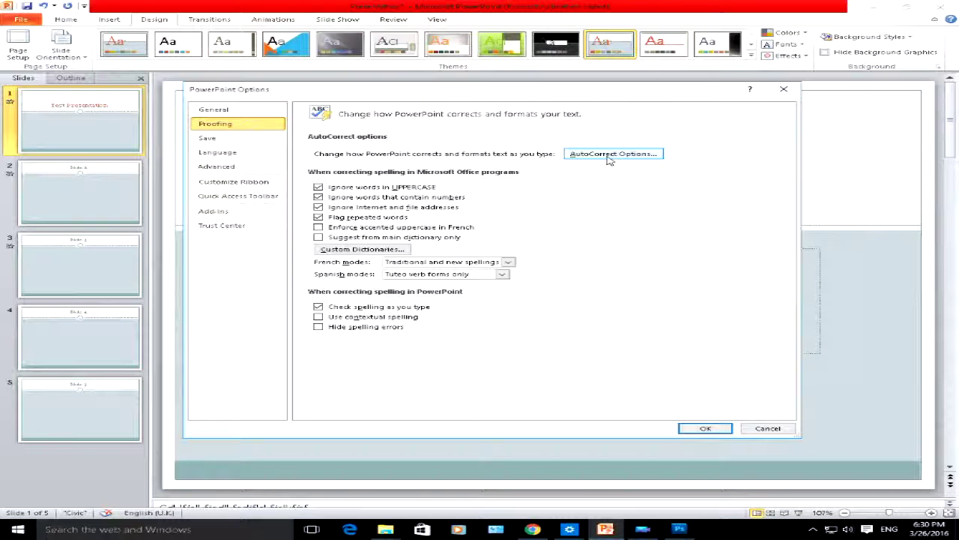
left_click(609, 156)
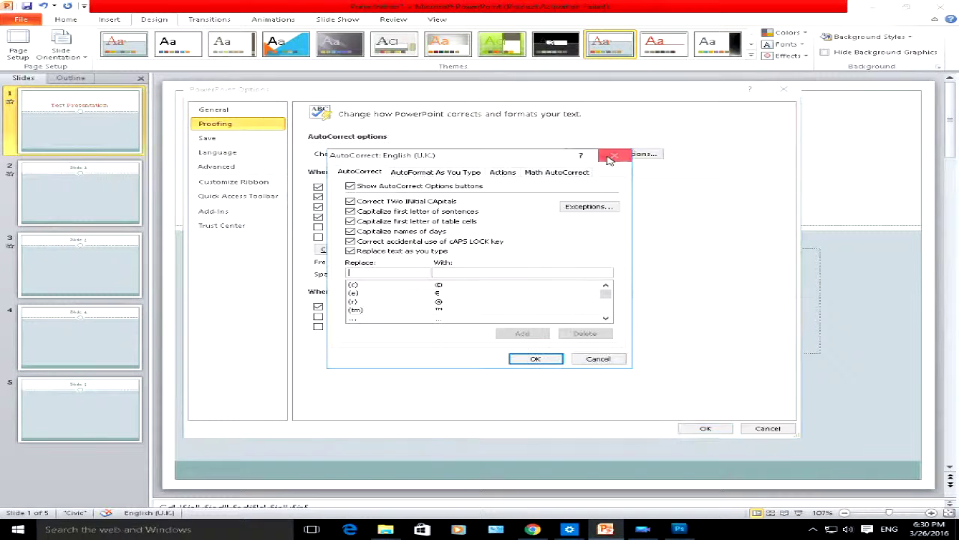
left_click_drag(475, 154, 542, 147)
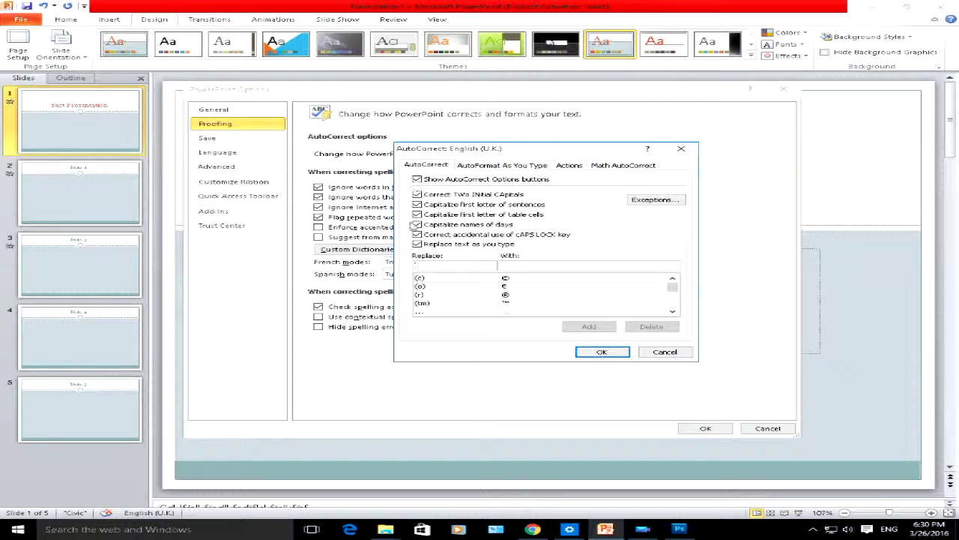
left_click(665, 353)
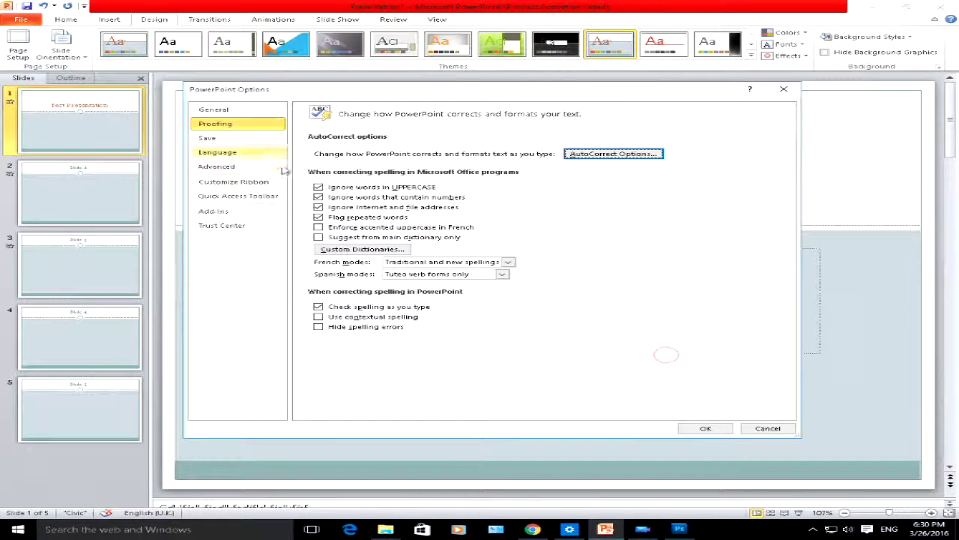
On the Save page, change the default file location to e:\.
left_click(237, 141)
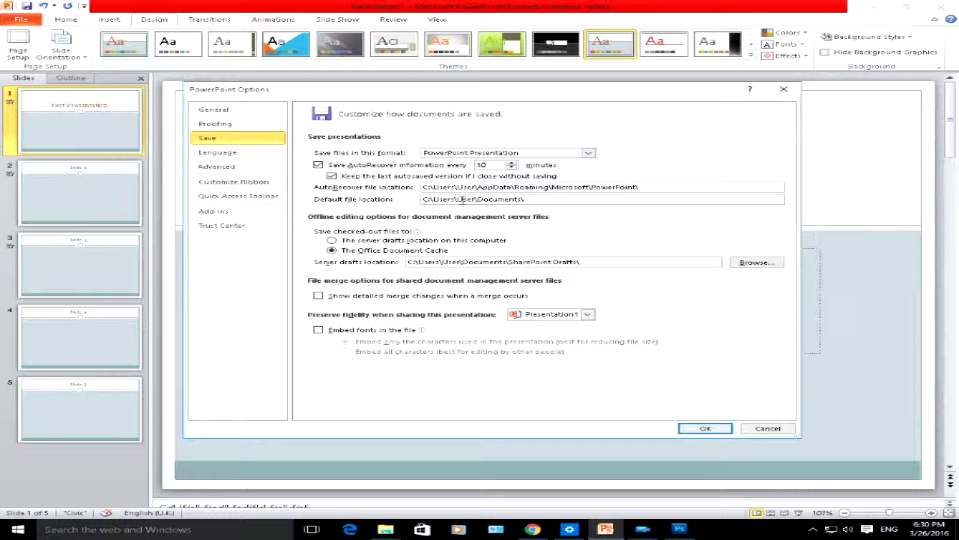
triple_click(499, 196)
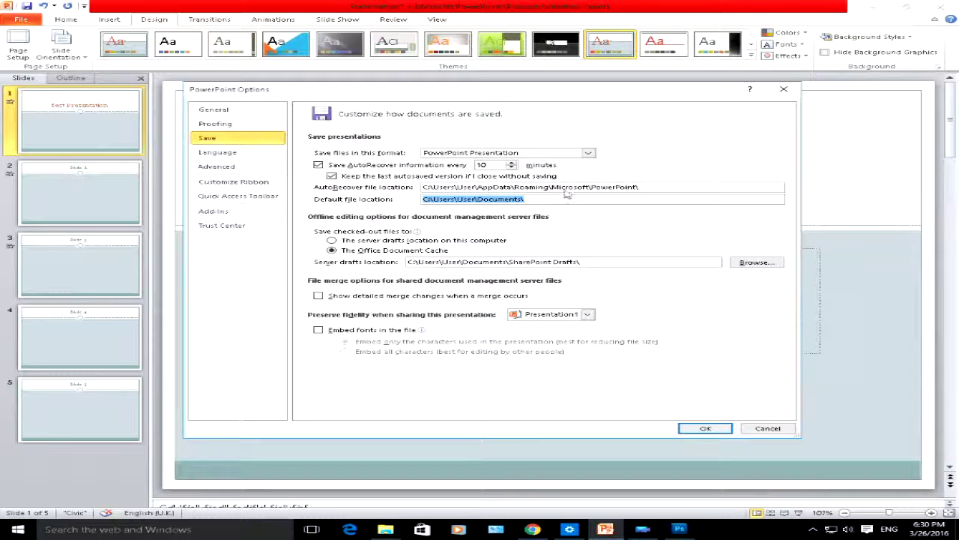
type("eP")
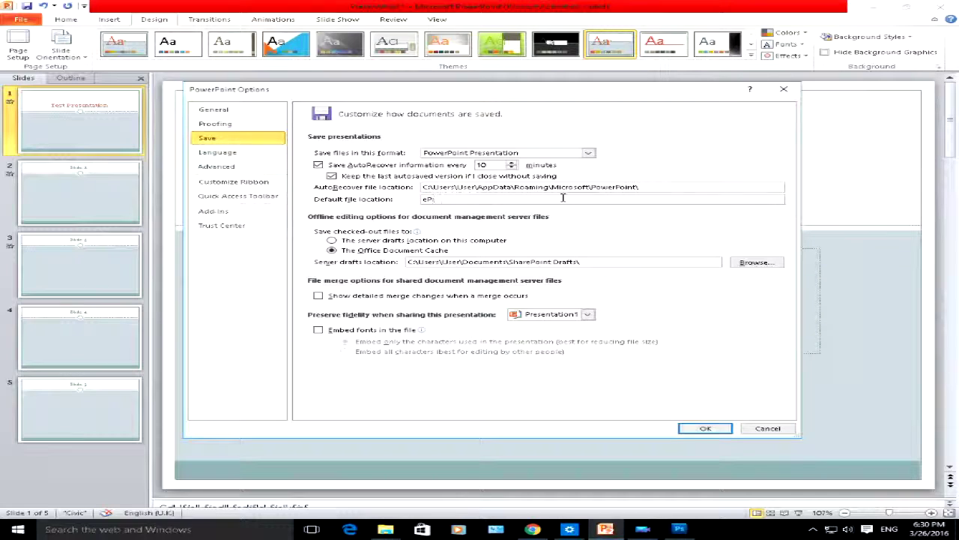
key("BackSpace")
type(":\\")
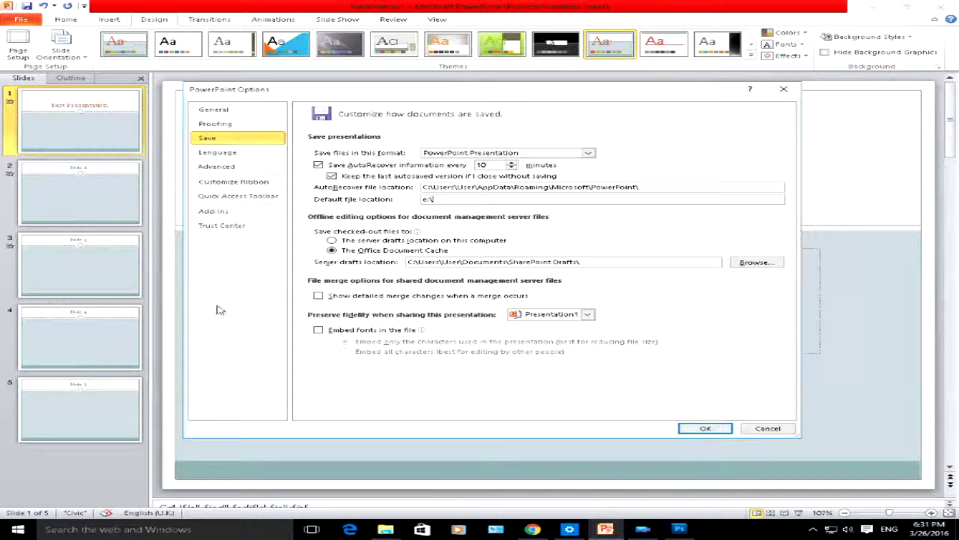
On the Language page, select English (U.K.) and then English (U.S.) among the editing languages.
left_click(230, 154)
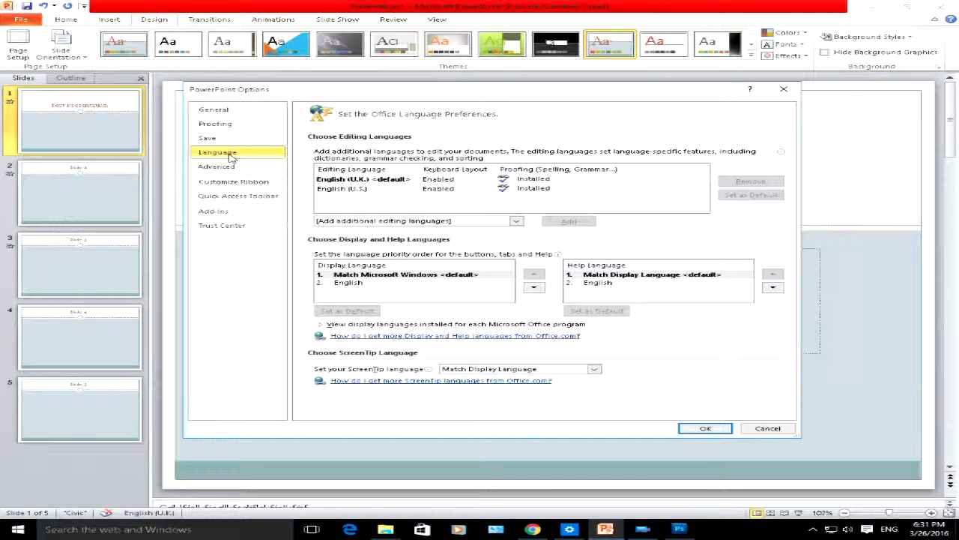
left_click(396, 186)
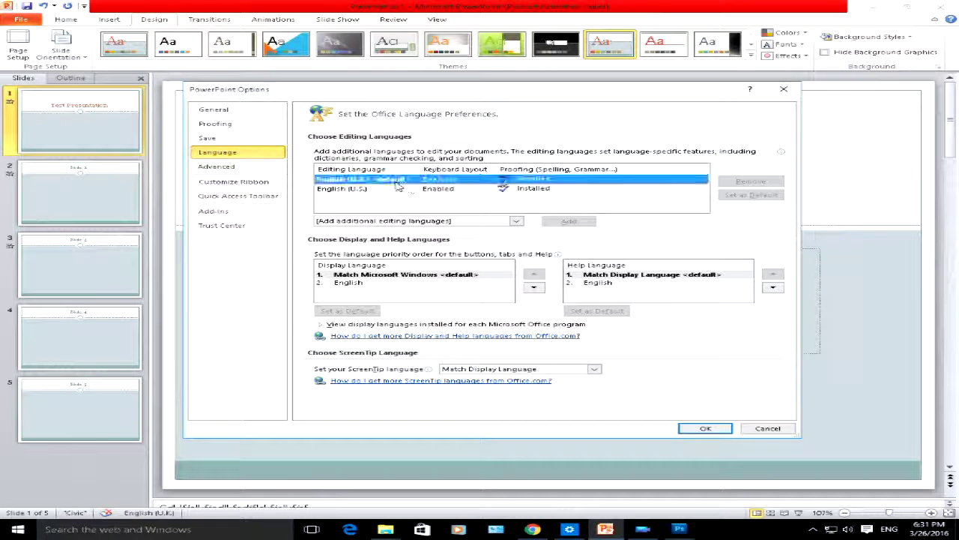
left_click(350, 189)
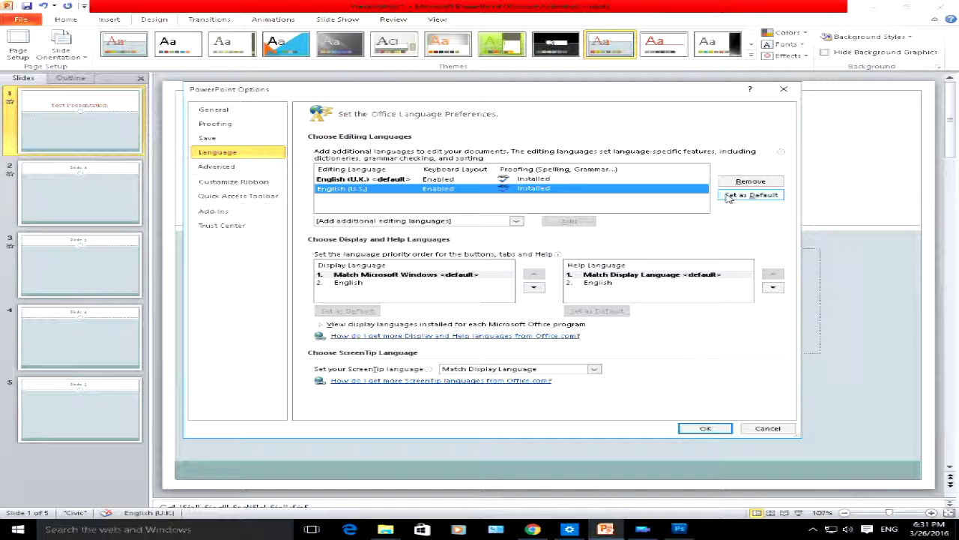
Show the Advanced page and scroll through its editing, display, slide show and print settings.
left_click(224, 168)
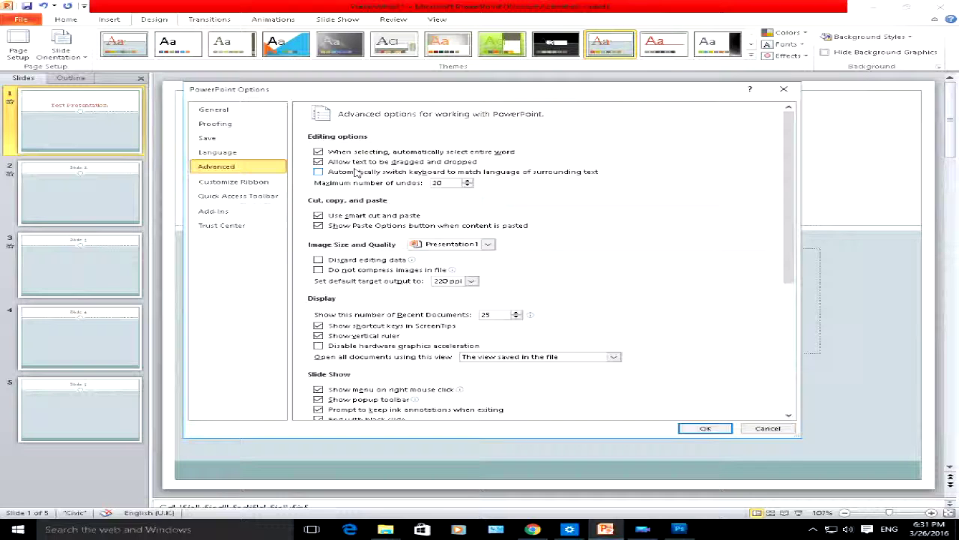
left_click(320, 154)
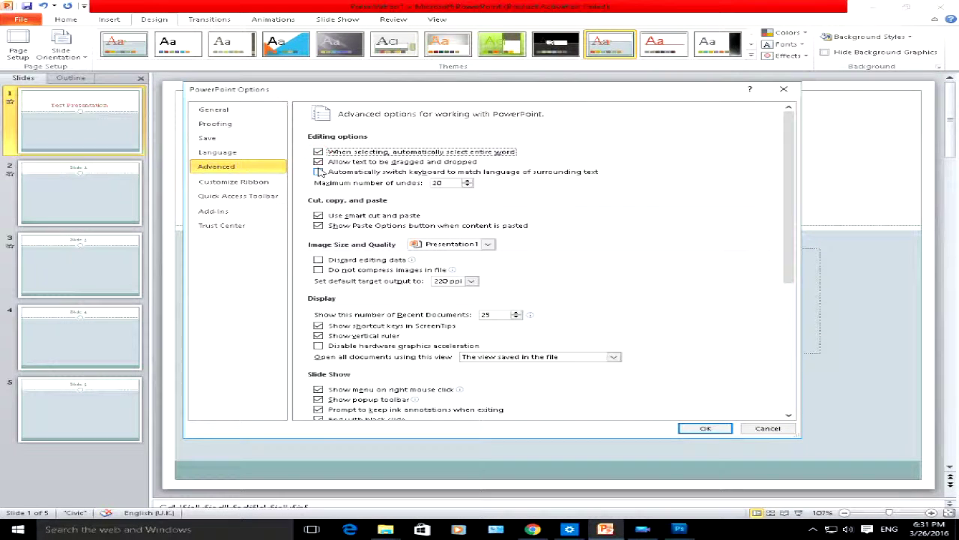
scroll(318, 171, "down", 1)
scroll(318, 171, "down", 2)
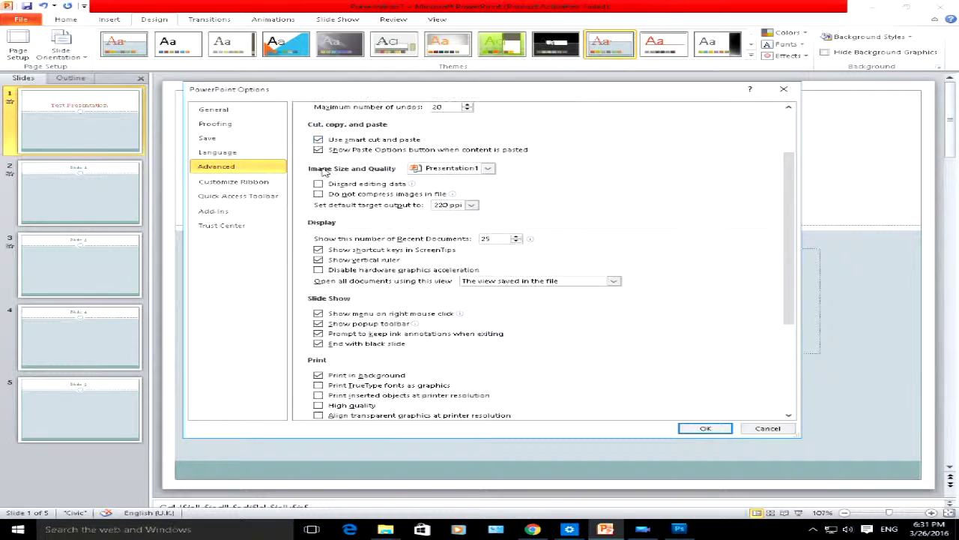
scroll(319, 199, "down", 4)
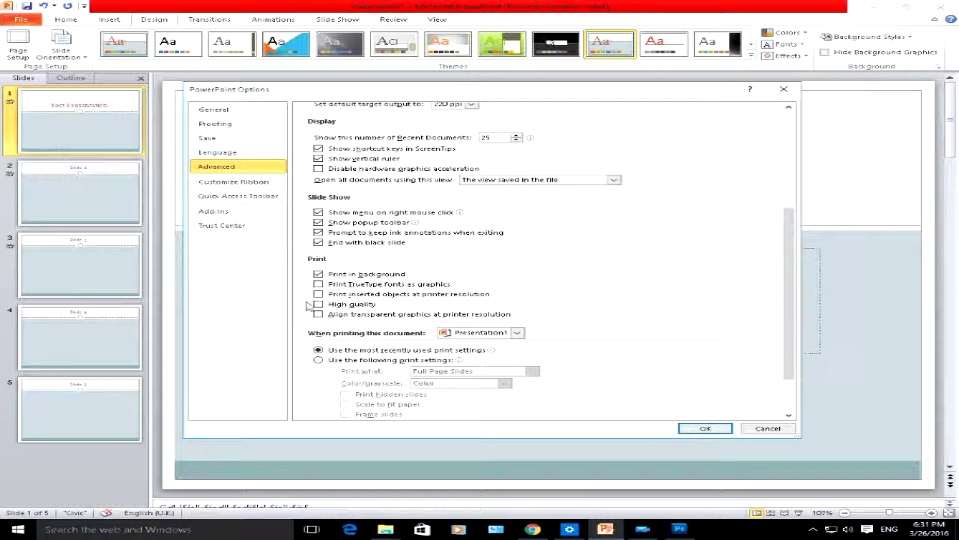
Add Draw Table from Popular Commands to the Quick Access Toolbar.
left_click(232, 182)
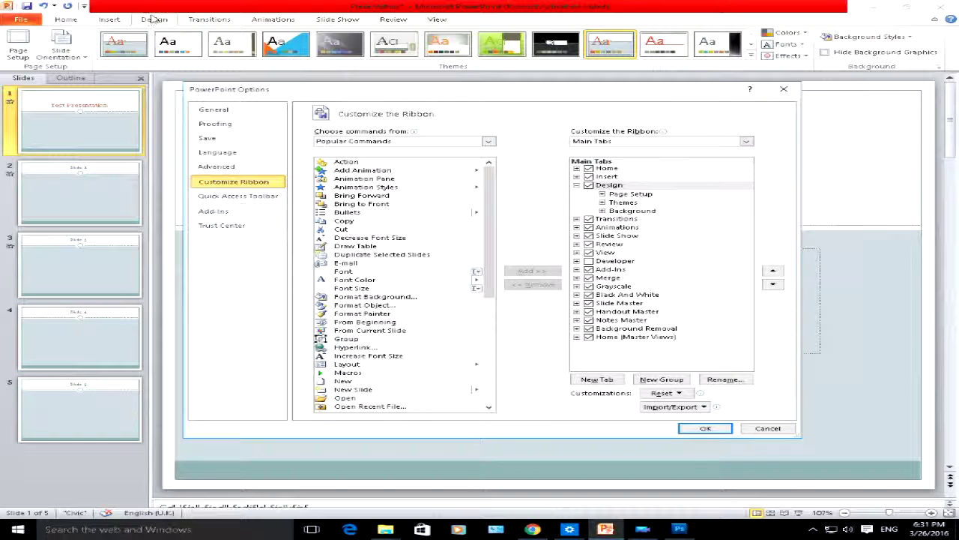
left_click(237, 195)
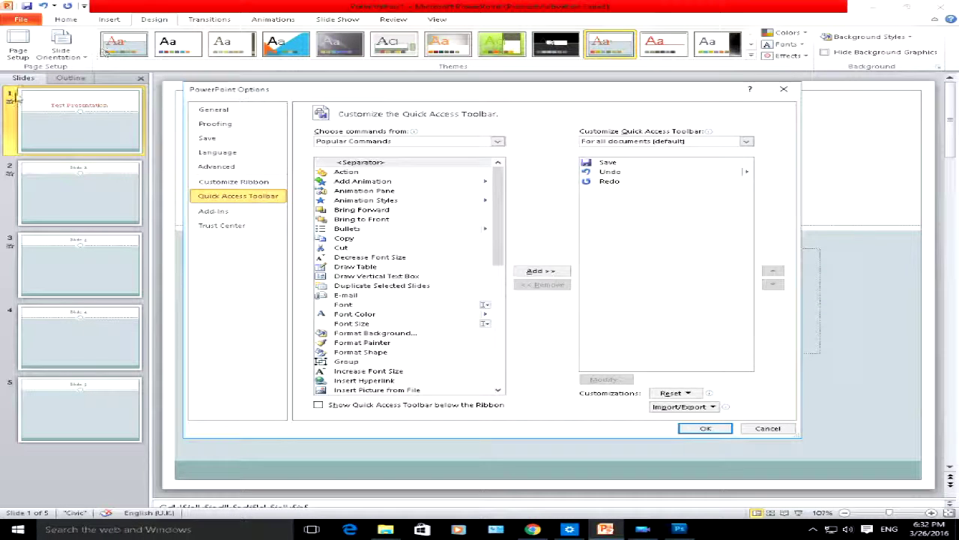
left_click(356, 266)
left_click(529, 272)
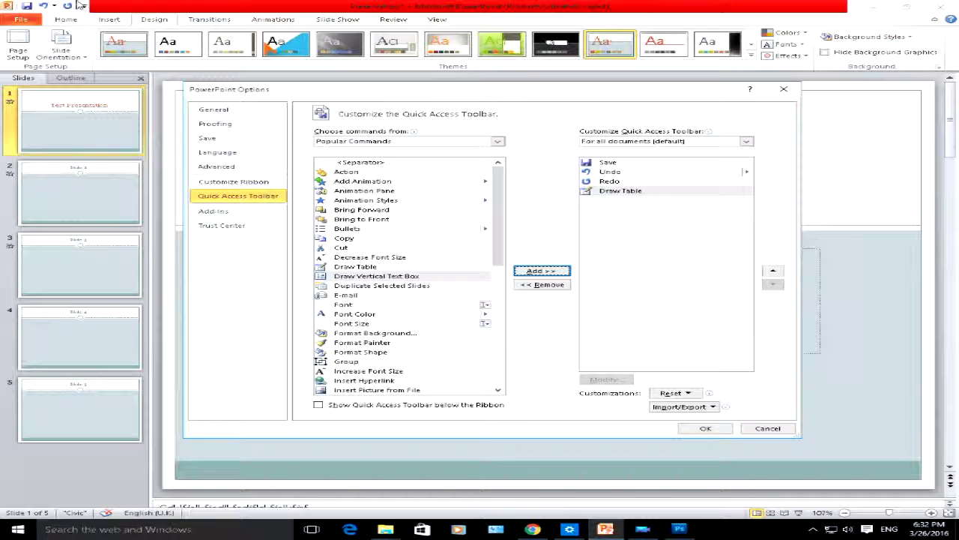
Look over the Add-Ins and Trust Center pages, then accept all changes with OK.
left_click(224, 212)
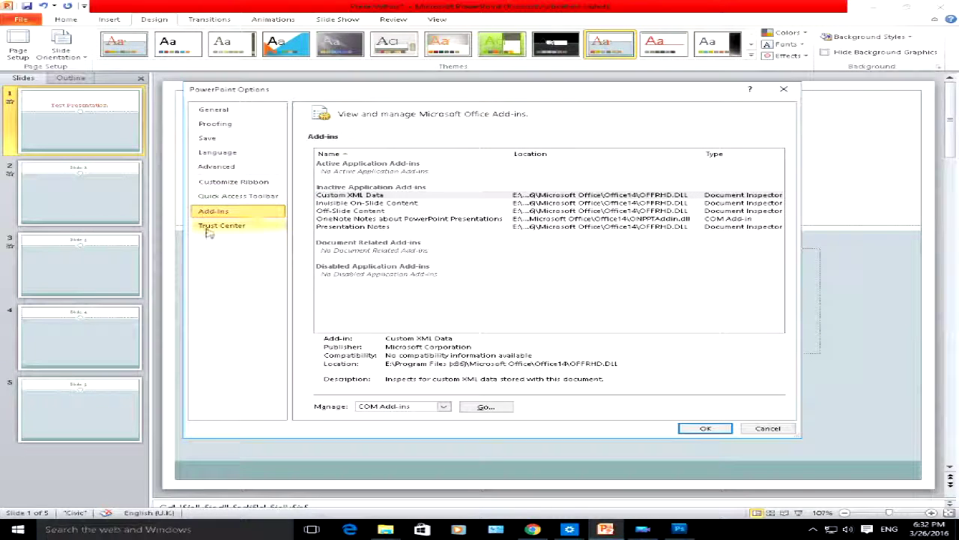
left_click(209, 229)
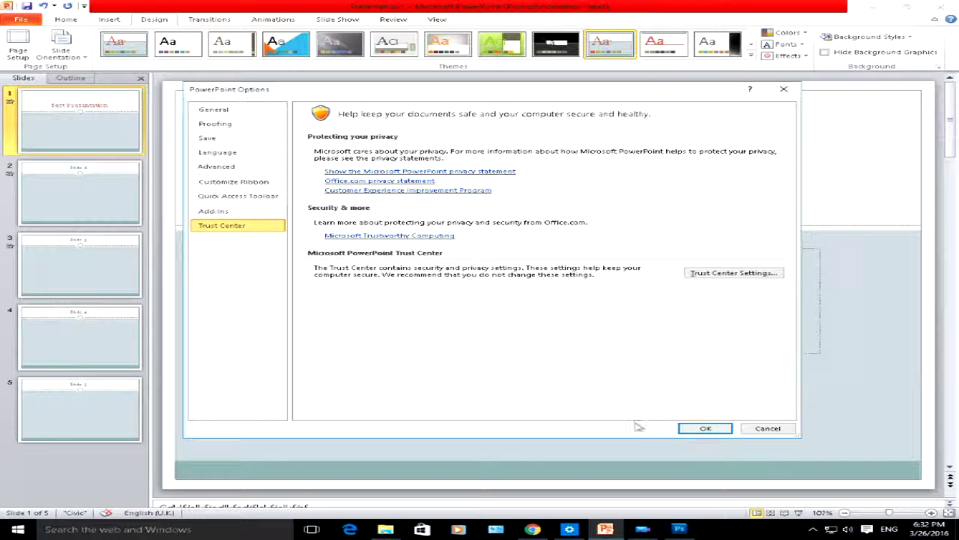
left_click(703, 429)
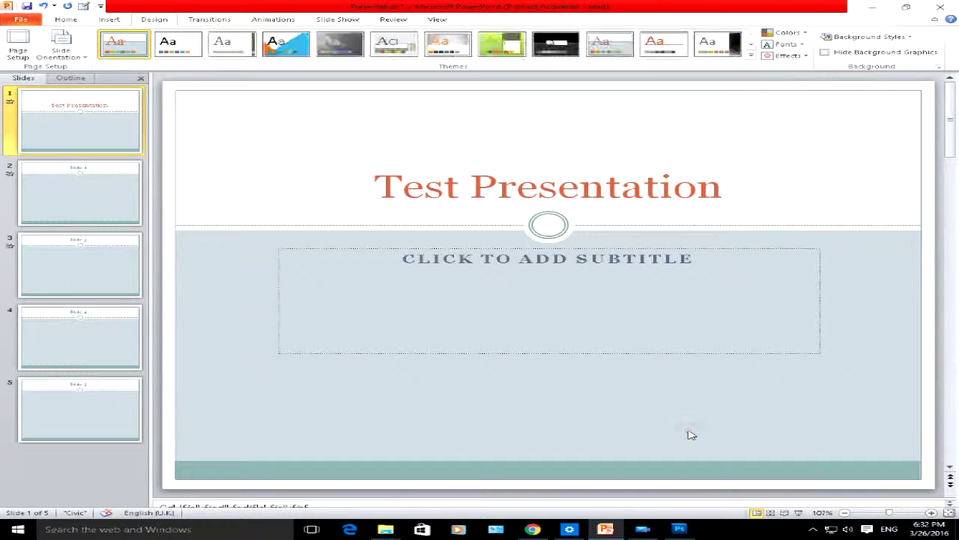
left_click(25, 20)
left_click(25, 55)
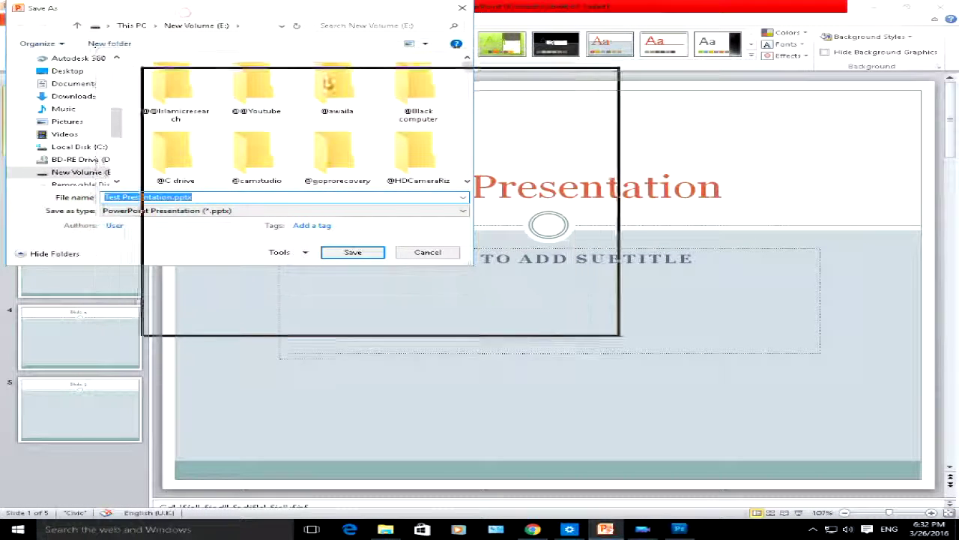
left_click_drag(188, 22, 328, 87)
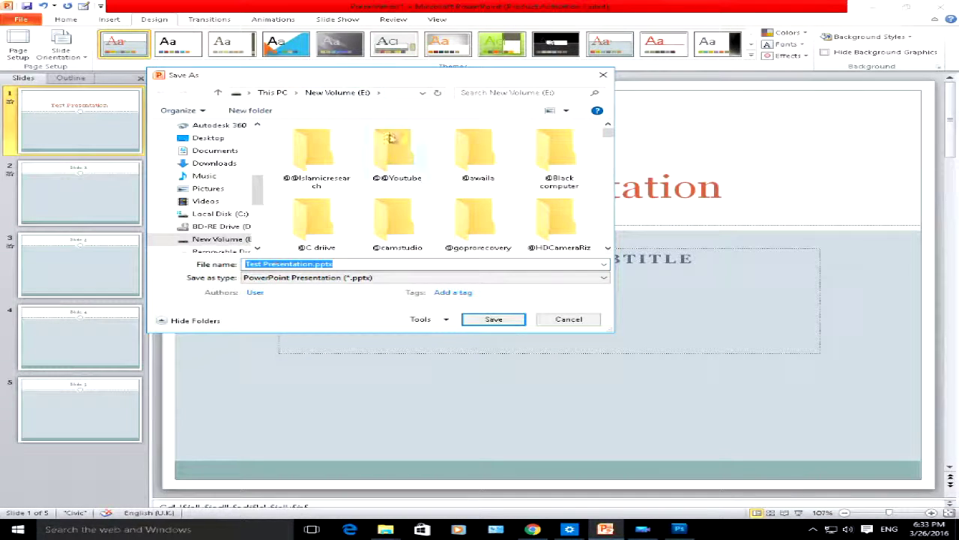
left_click(567, 320)
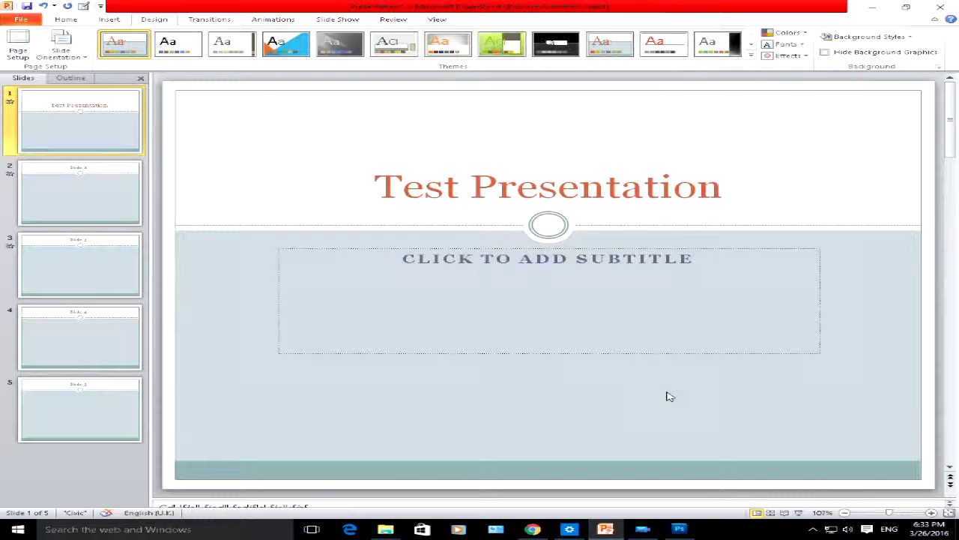
left_click(813, 529)
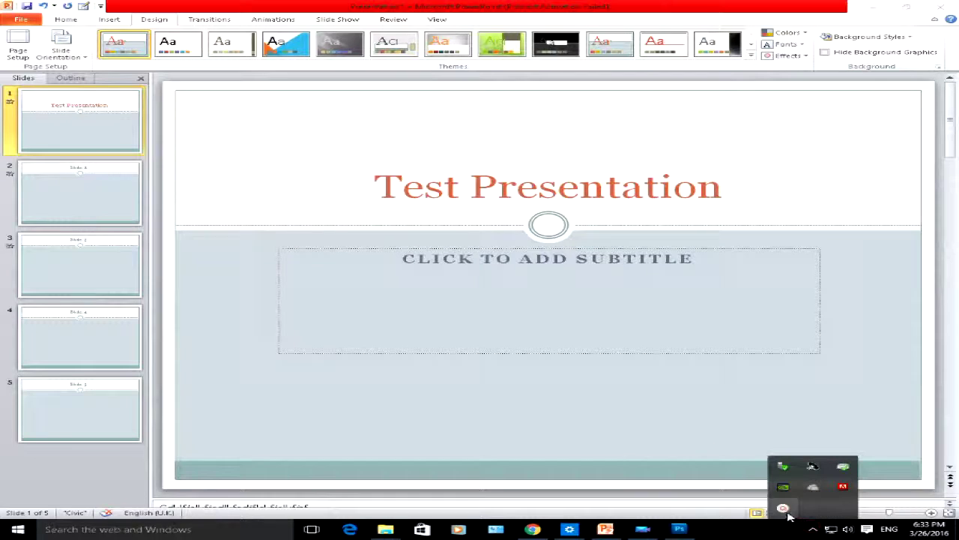
left_click(784, 510)
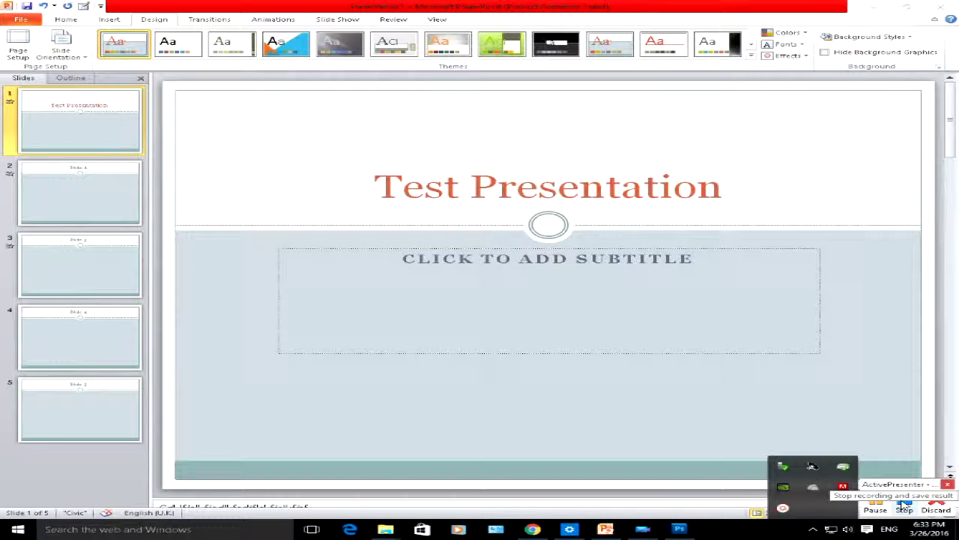